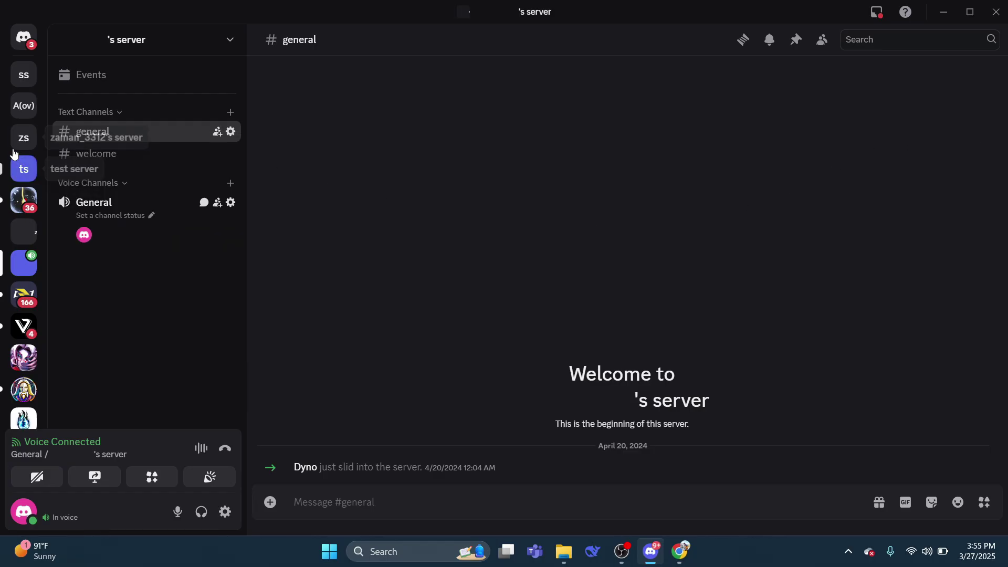
Browse several other servers, then go back to the #general channel of the server with the active call.
left_click(24, 74)
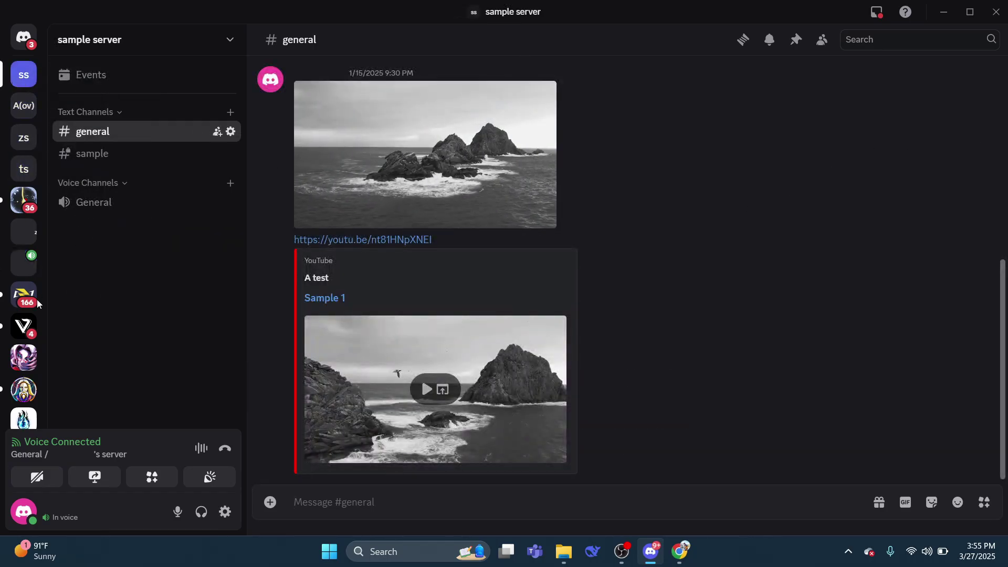
left_click(26, 274)
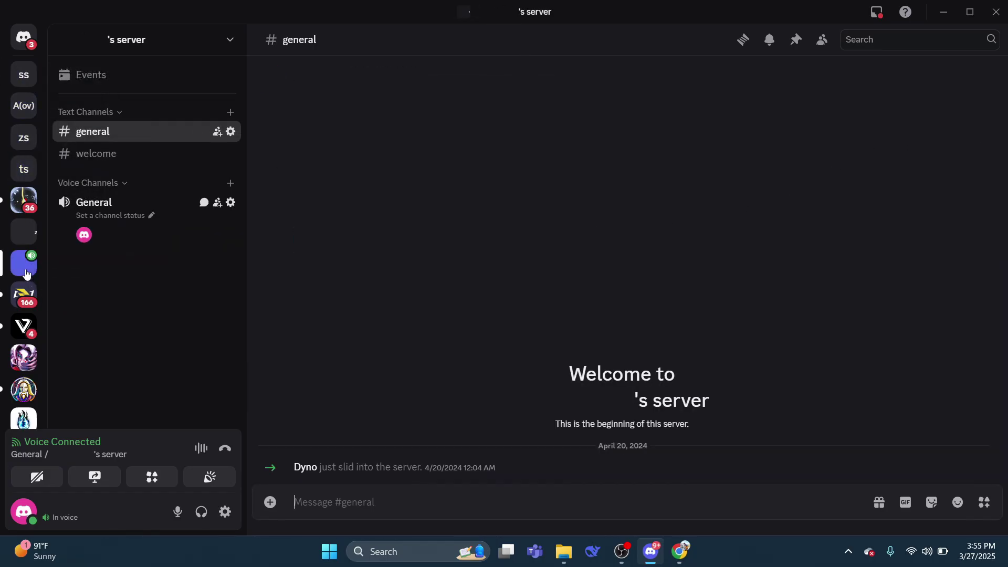
left_click(23, 226)
left_click(23, 138)
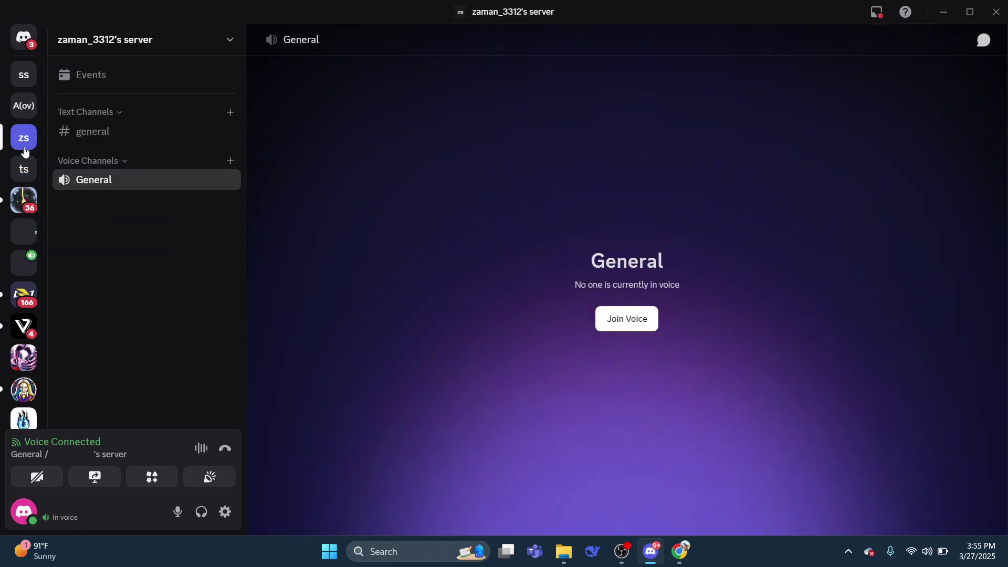
left_click(24, 263)
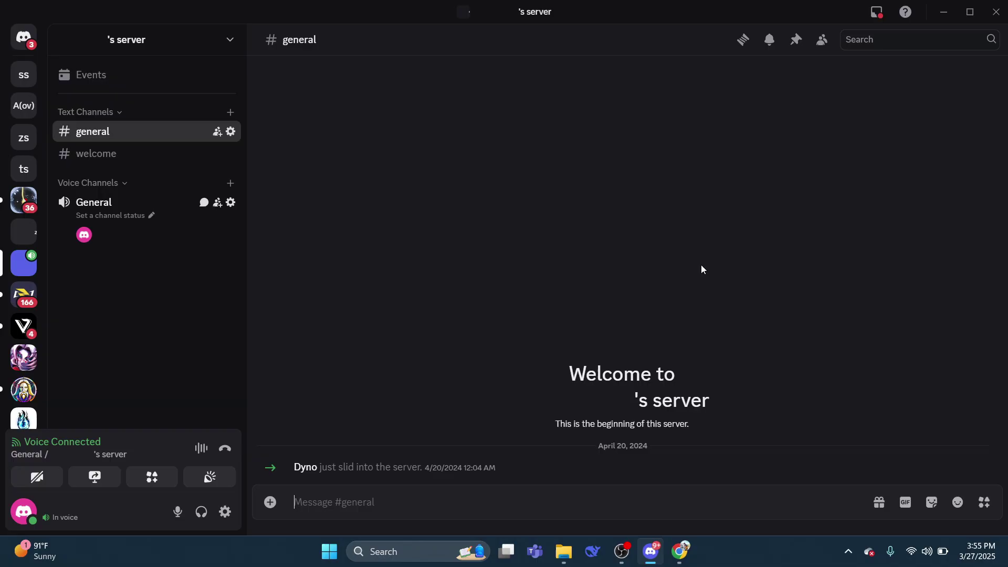
Bring Chrome to the front and search Google for 'netflix'.
mouse_move(679, 551)
left_click(751, 478)
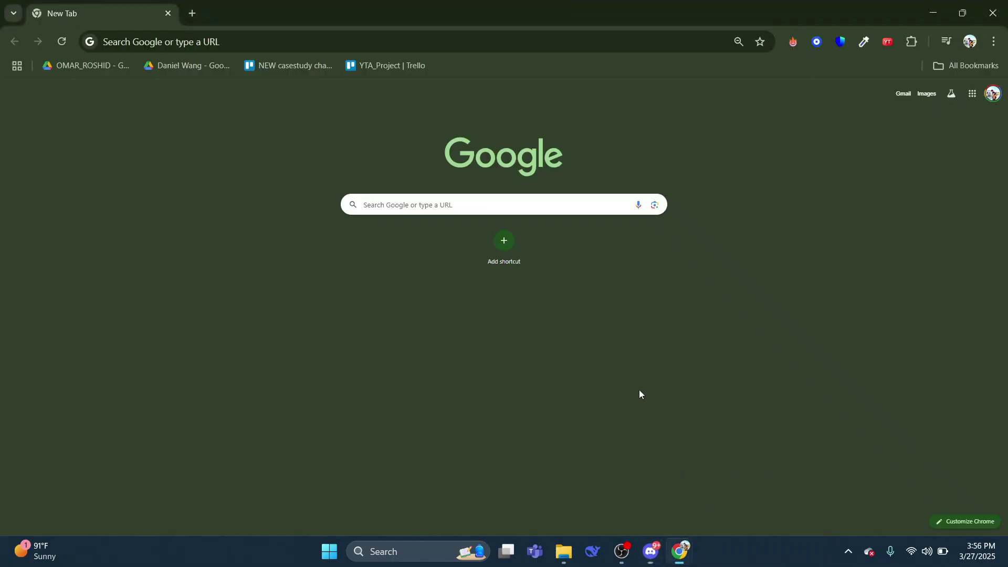
left_click(467, 210)
type("ne")
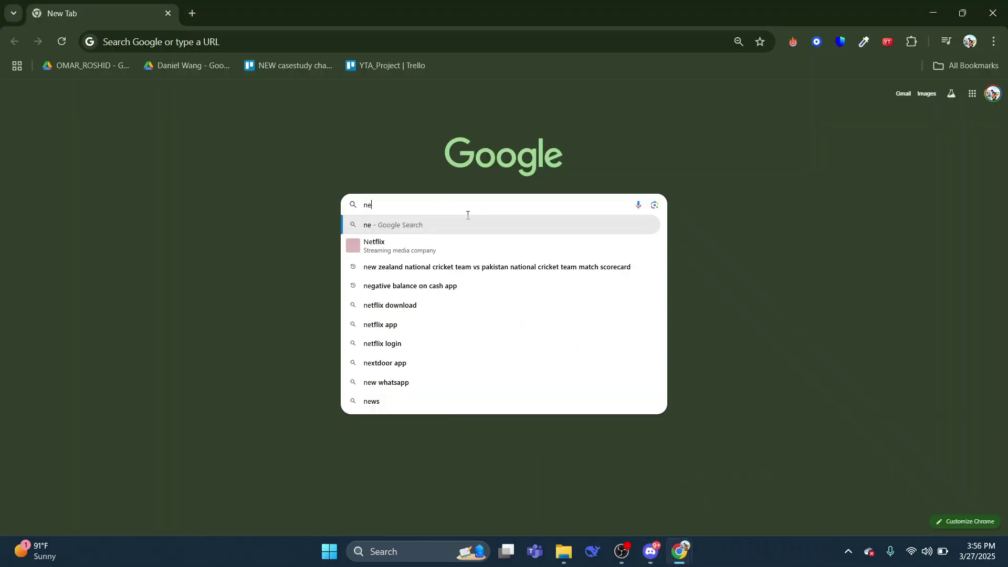
type("tflix")
key("Return")
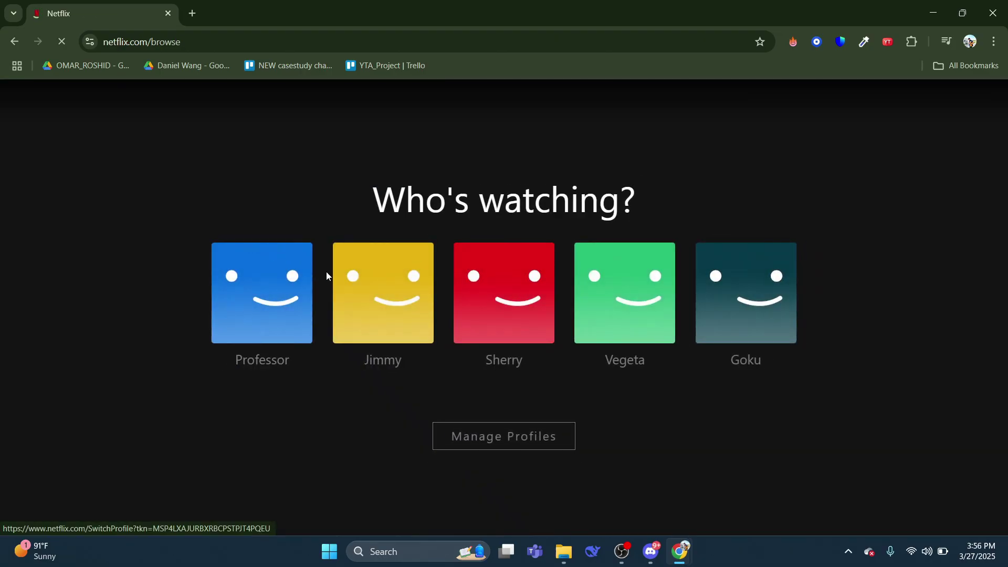
In a new tab, switch off Chrome's 'Use graphics acceleration when available' System setting.
left_click(192, 14)
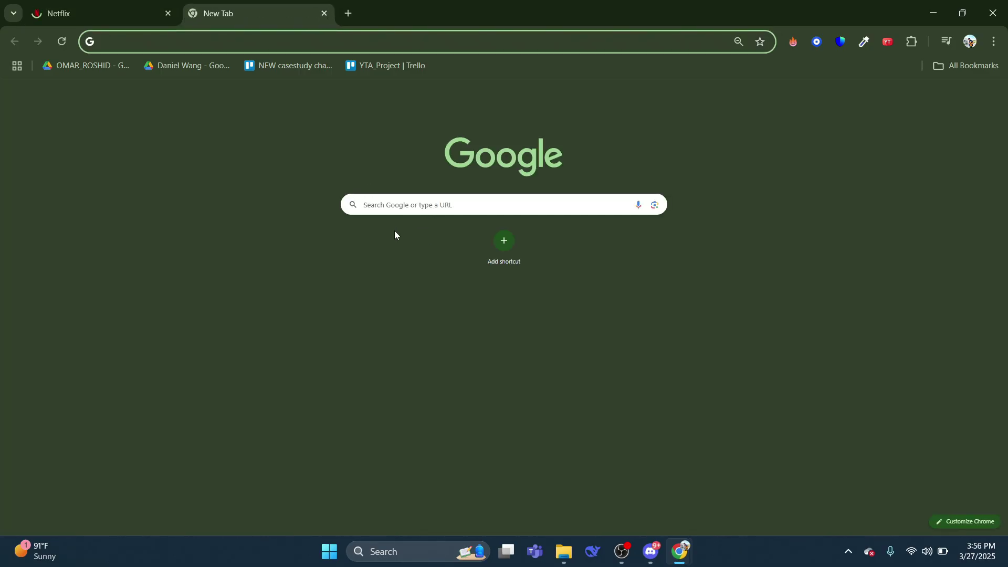
left_click(994, 42)
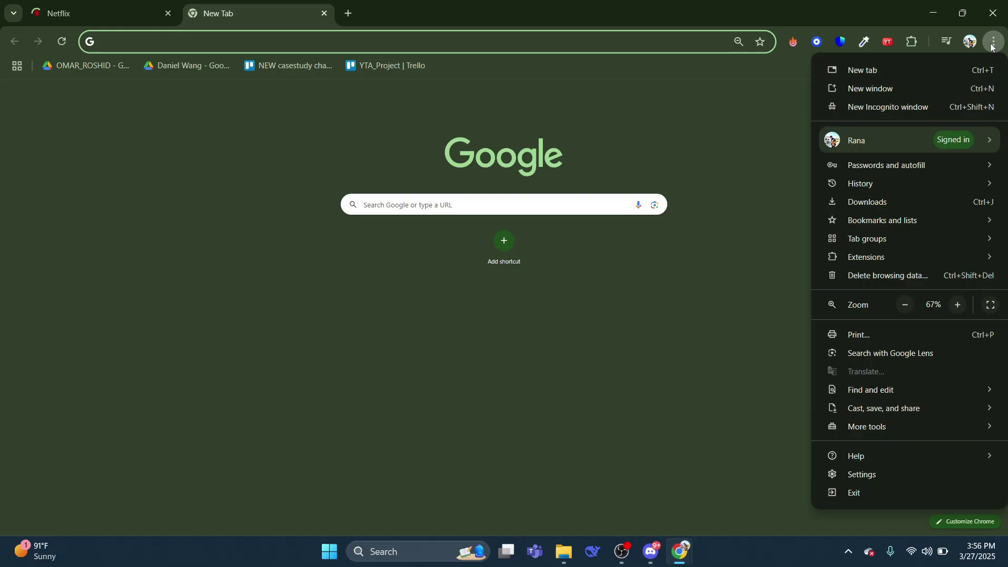
left_click(869, 475)
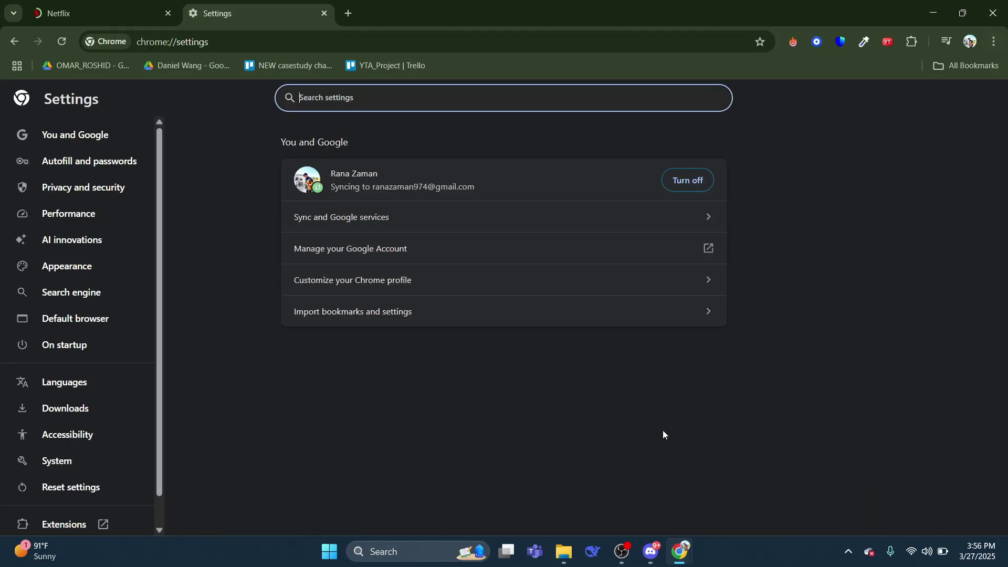
left_click(57, 465)
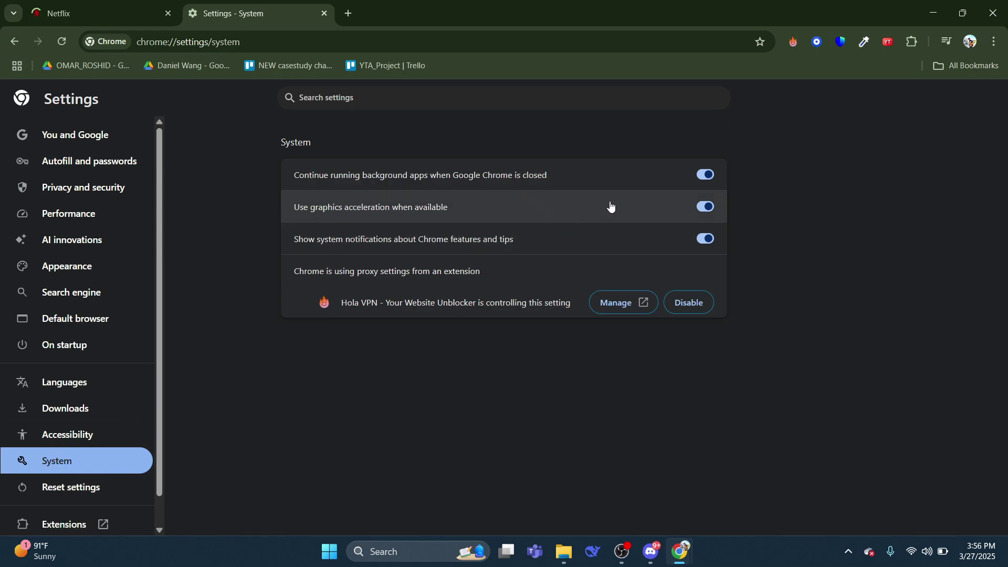
left_click(705, 209)
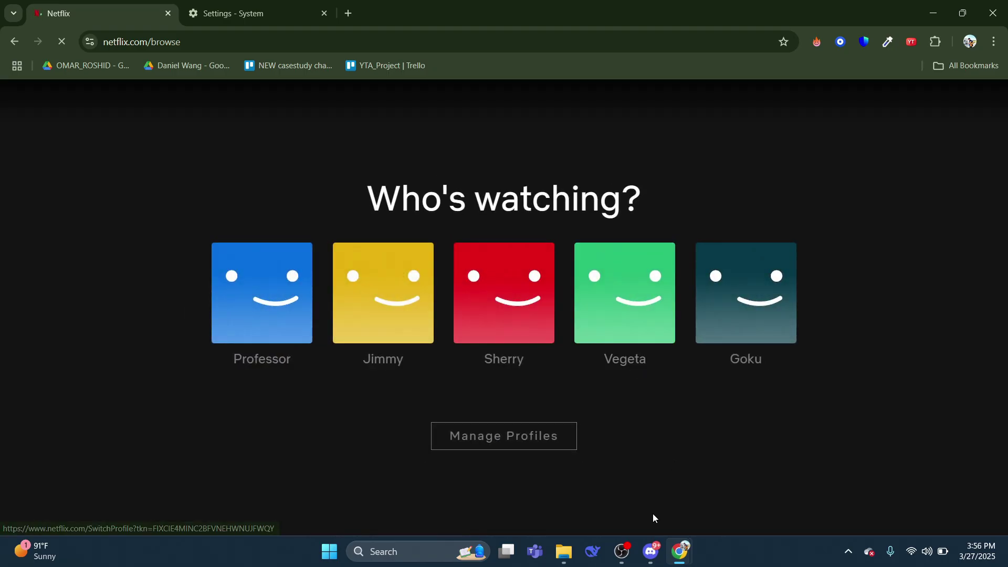
Turn off Hardware Acceleration in Discord's Voice & Video advanced settings and close settings.
mouse_move(650, 552)
left_click(622, 462)
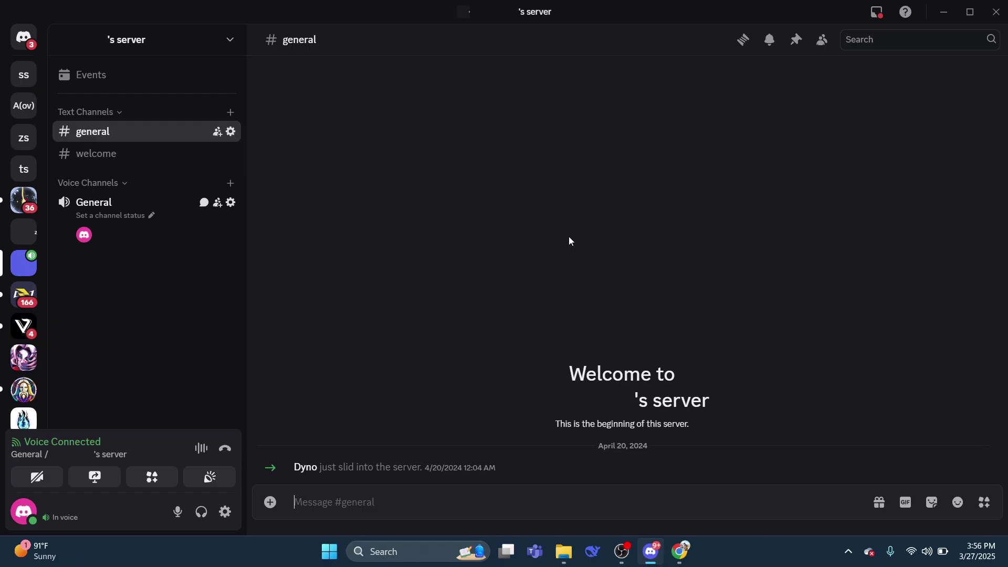
left_click(226, 512)
scroll(231, 254, "down", 2)
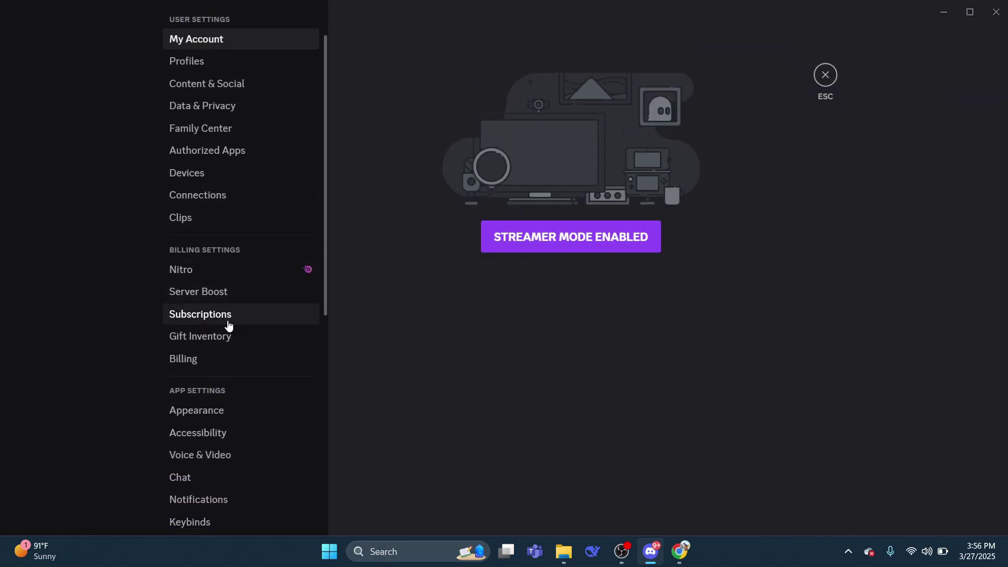
left_click(242, 460)
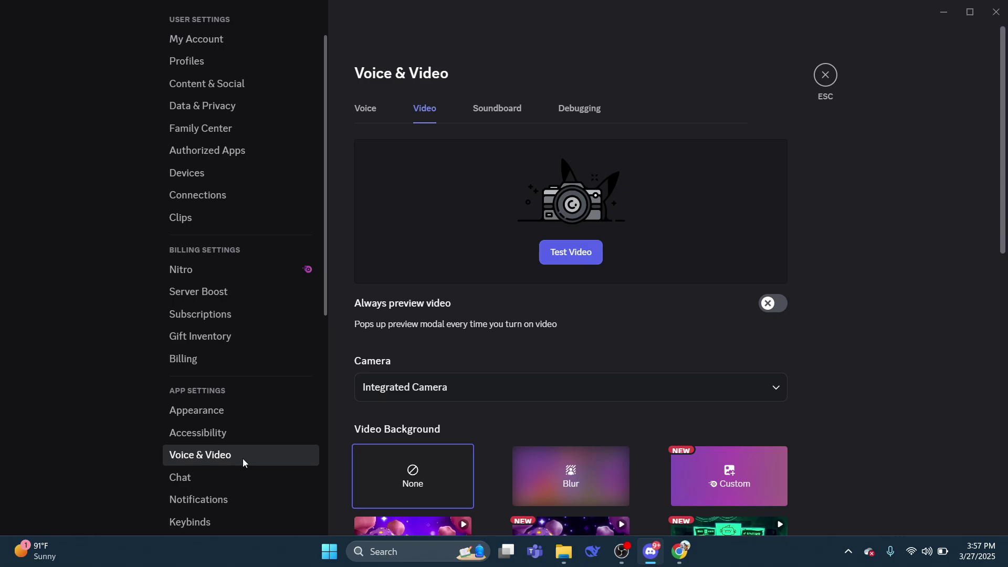
scroll(503, 349, "down", 13)
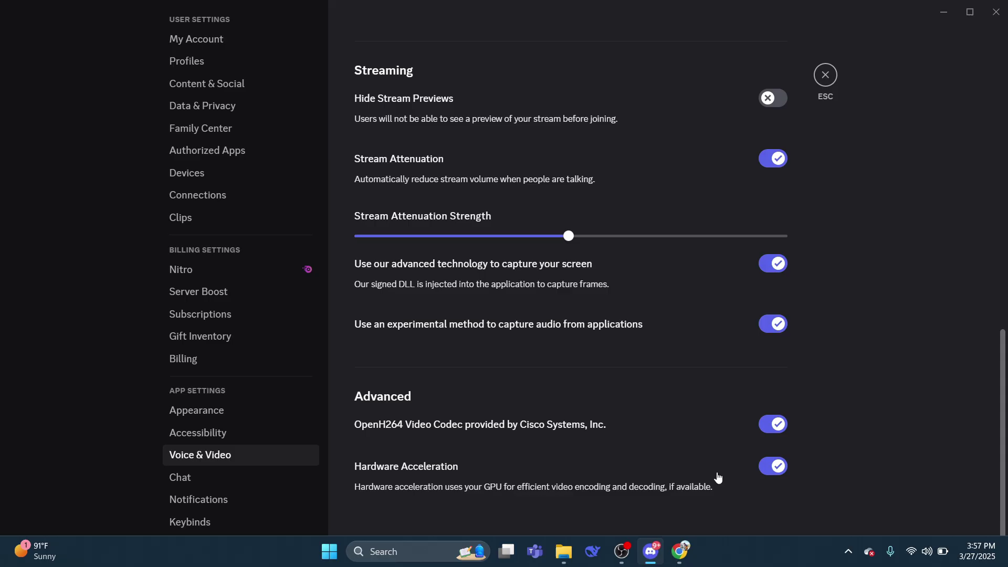
left_click(763, 471)
left_click(827, 87)
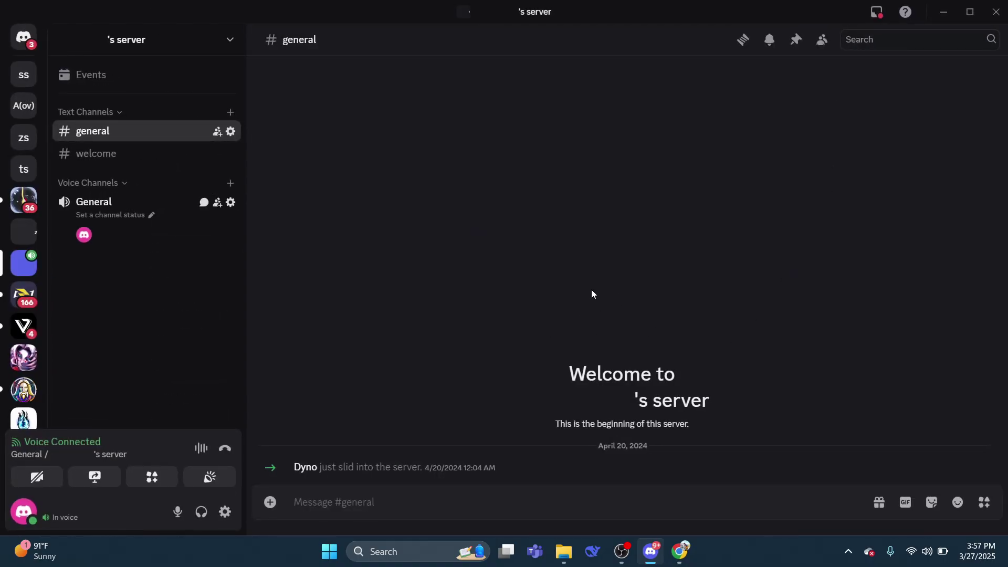
Go live in General with the Netflix – Google Chrome window at 720p and 30 fps.
mouse_move(680, 551)
left_click(749, 486)
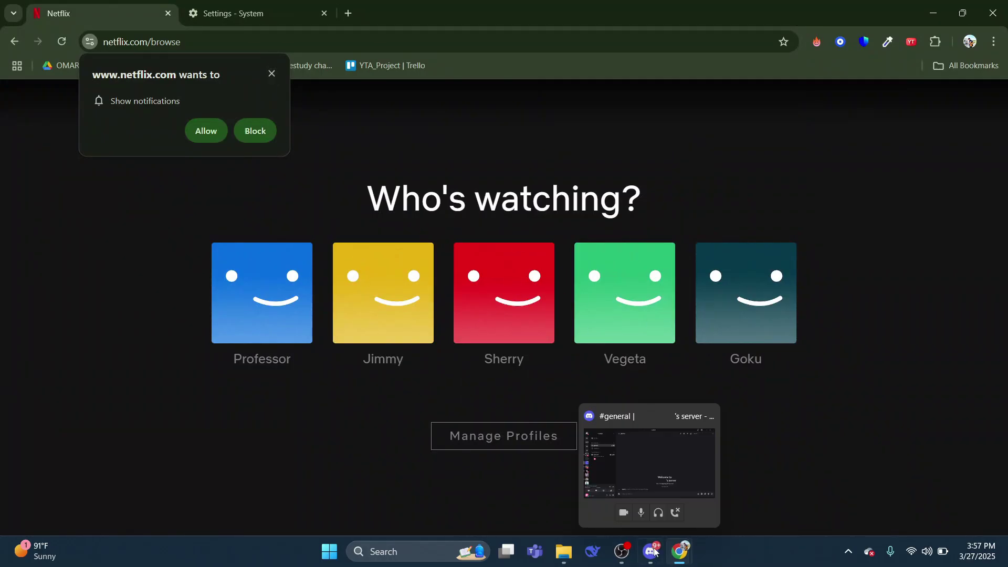
left_click(643, 468)
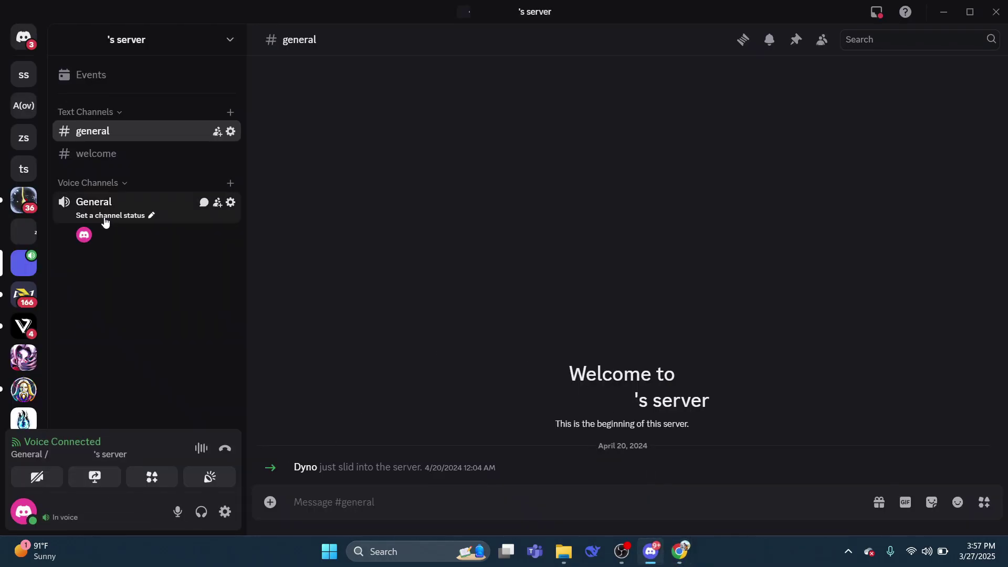
left_click(98, 477)
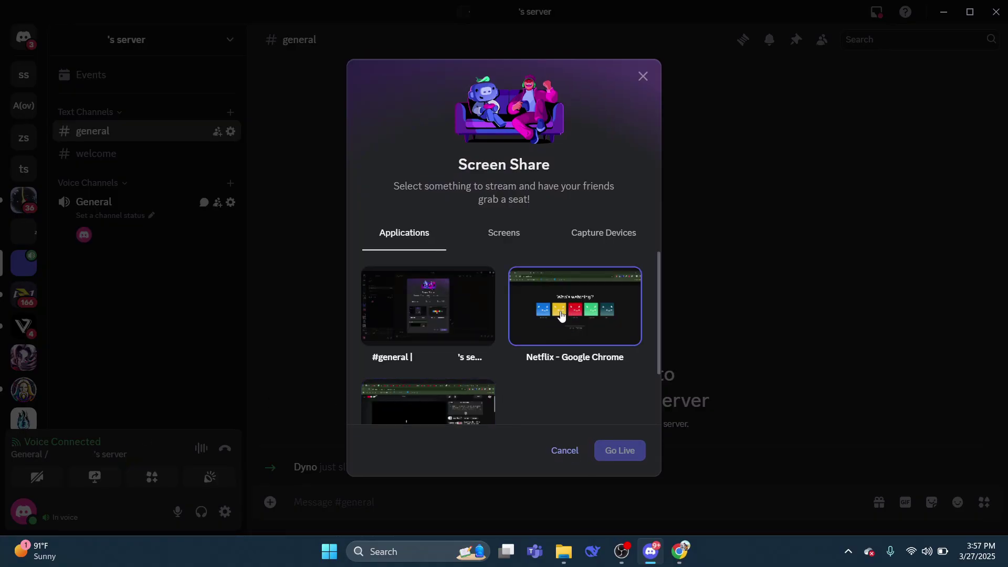
left_click(561, 314)
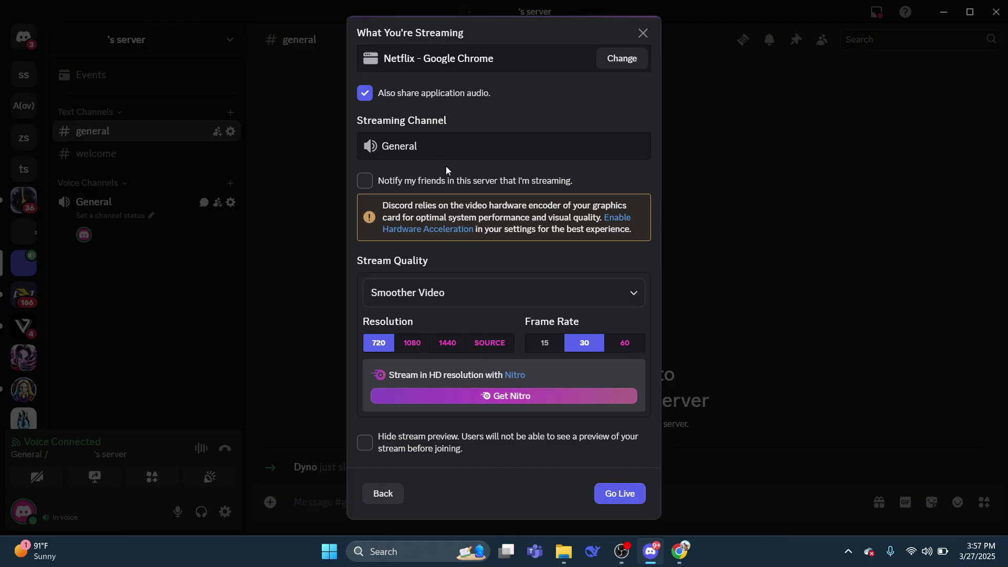
left_click(616, 494)
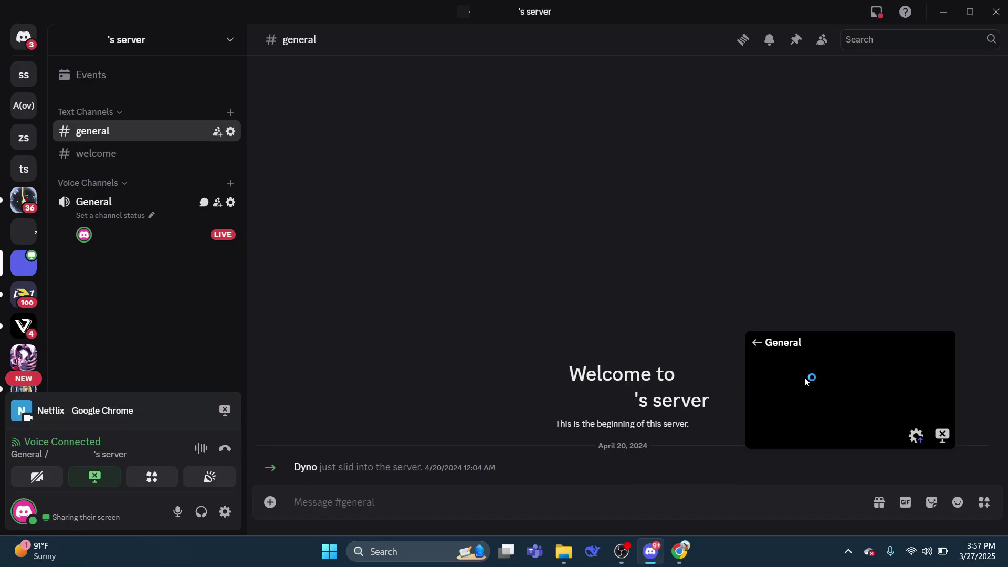
Drag the stream preview pop-out from the bottom-right corner toward the centre.
mouse_move(807, 382)
left_mouse_down()
mouse_move(636, 325)
mouse_move(583, 260)
mouse_move(630, 220)
mouse_move(777, 348)
mouse_move(463, 240)
mouse_move(536, 272)
mouse_move(727, 324)
mouse_move(803, 384)
left_mouse_up()
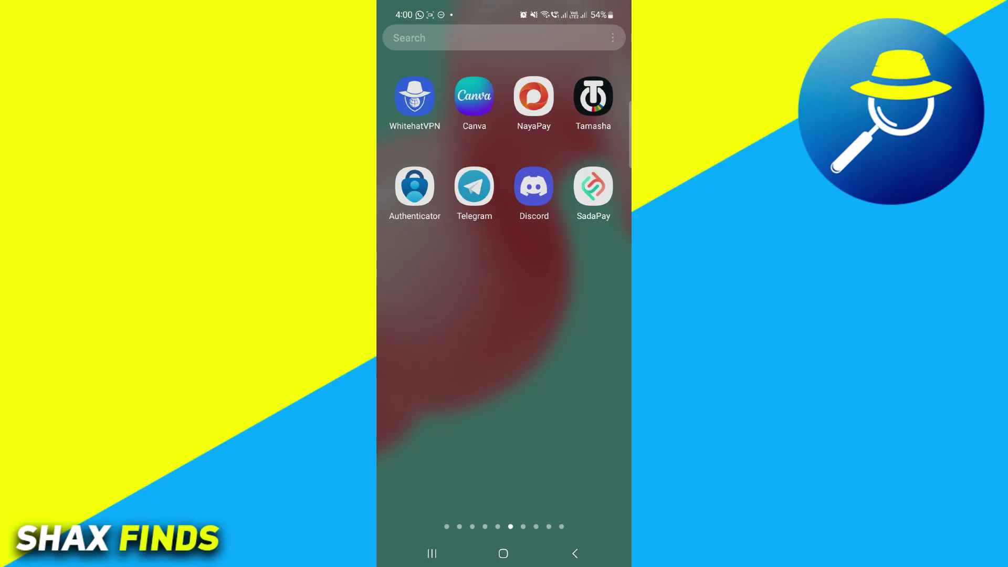
On the phone, join the General voice channel, allow microphone 'While using the app', then minimise the call.
left_click(548, 204)
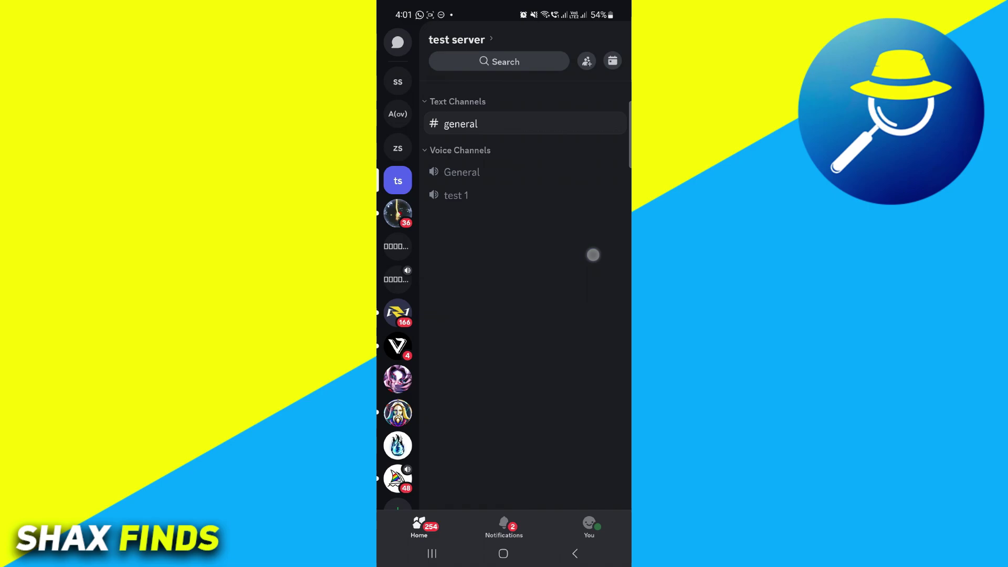
left_click(480, 175)
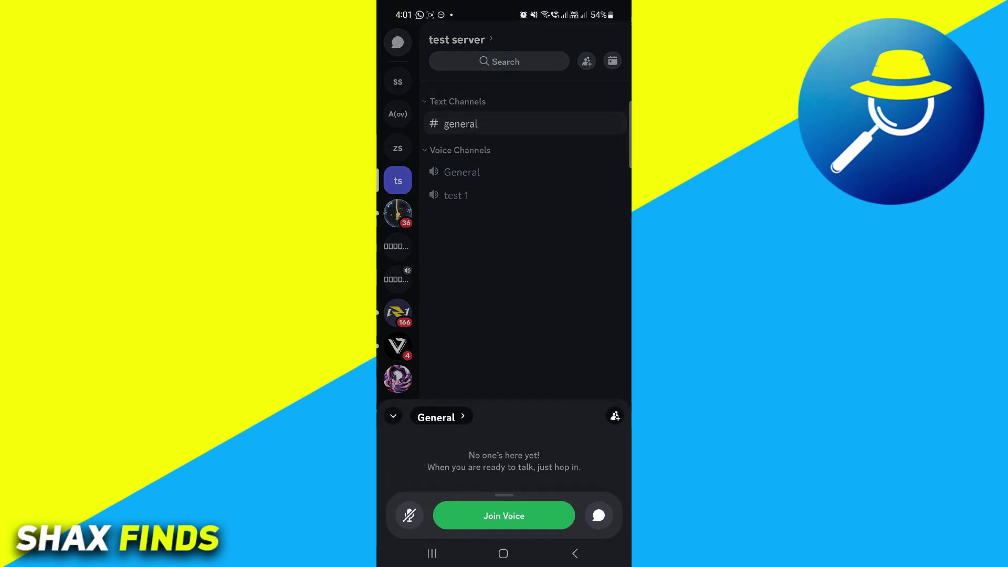
left_click(520, 510)
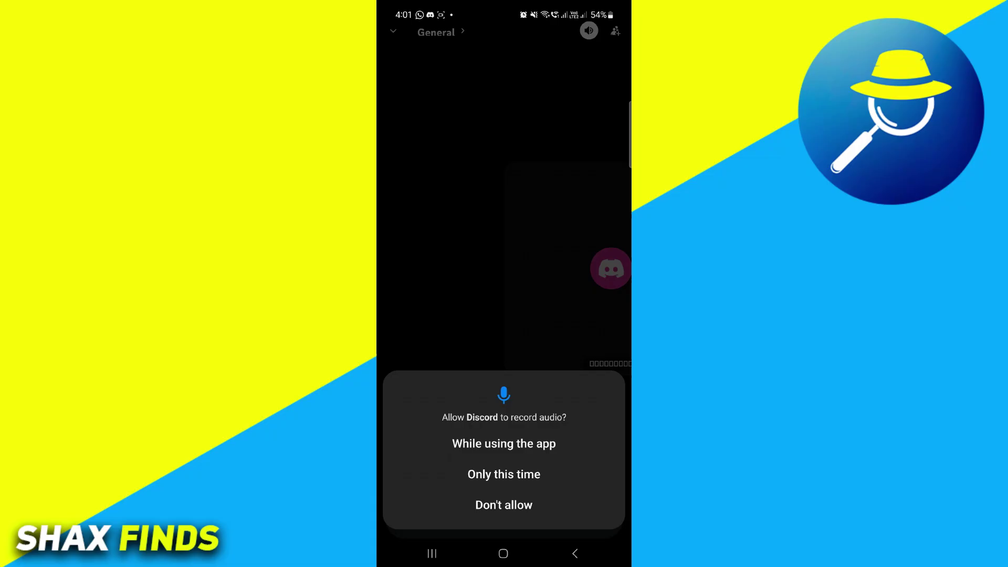
left_click(542, 445)
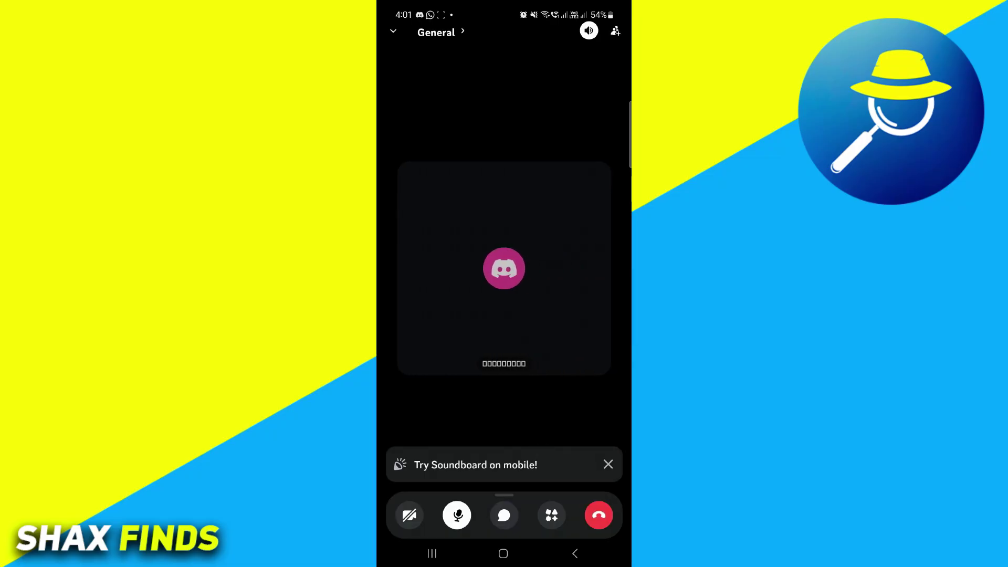
left_click(572, 553)
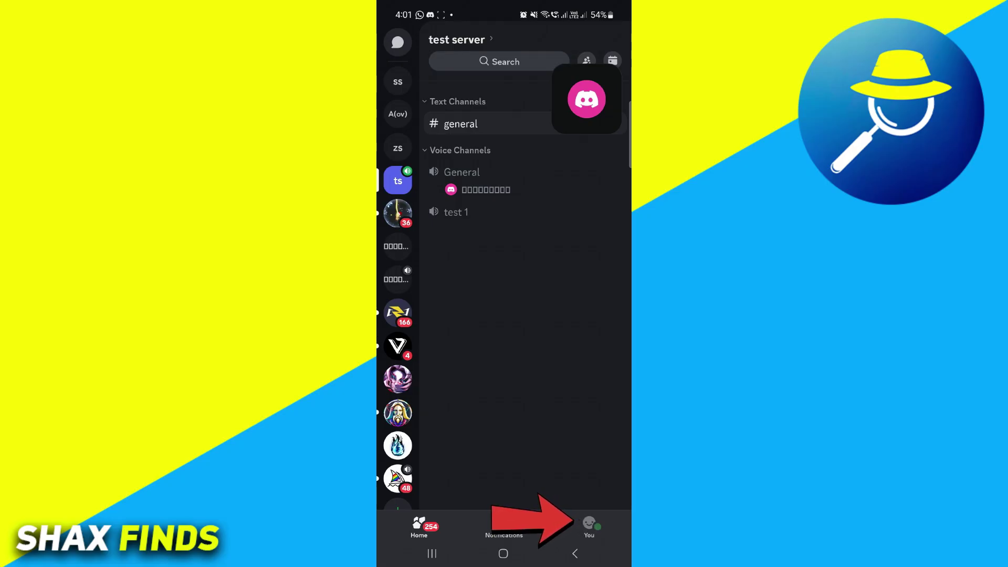
Open the phone app's settings from the You profile and scroll to App Settings.
left_click(589, 525)
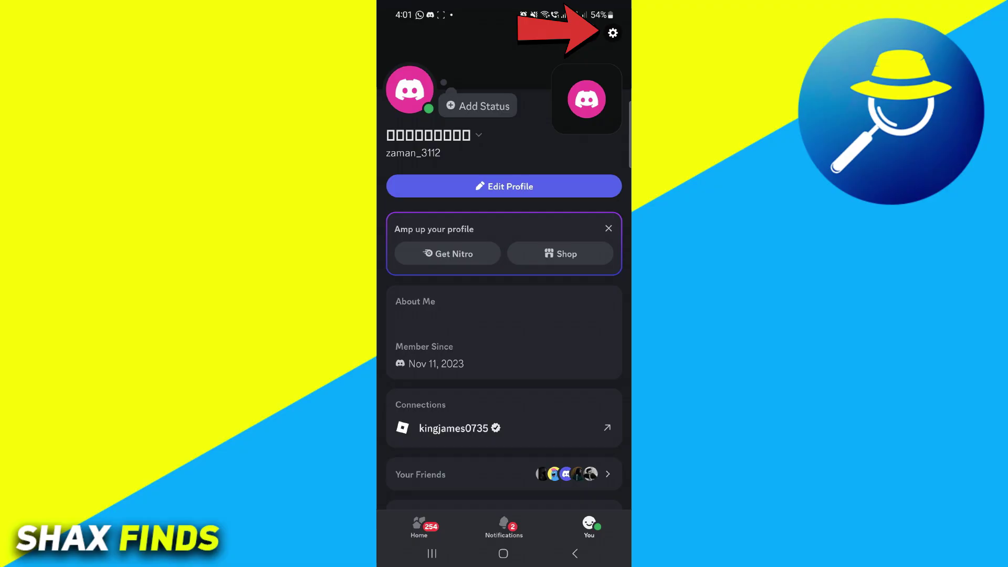
left_click(612, 32)
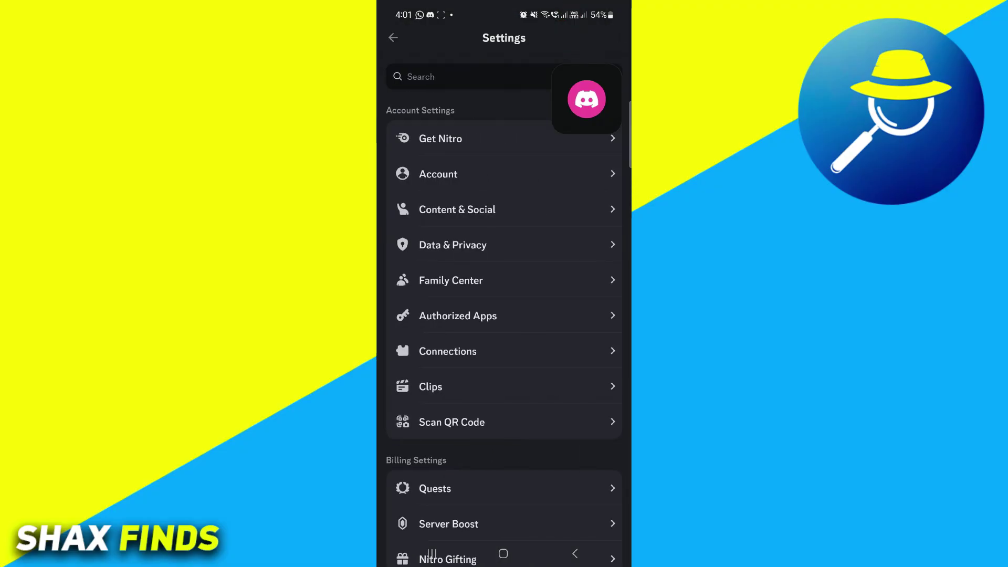
left_click_drag(553, 365, 553, 250)
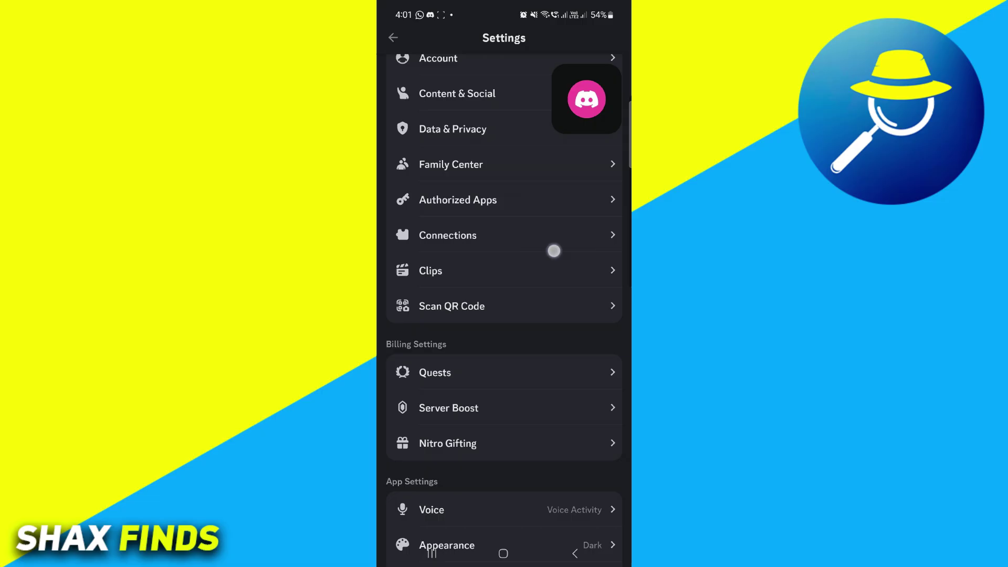
left_click_drag(527, 358, 545, 261)
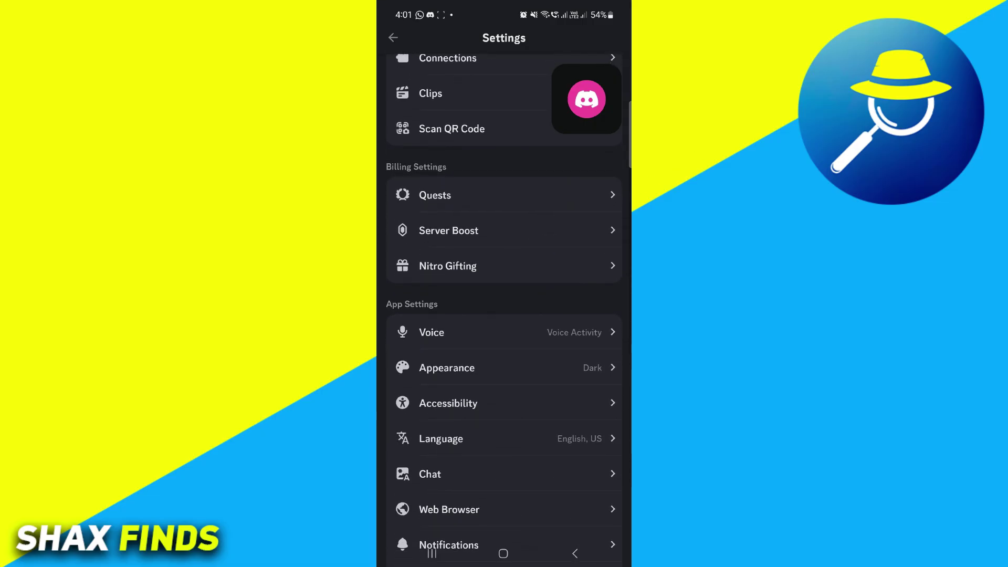
left_click_drag(542, 436, 543, 359)
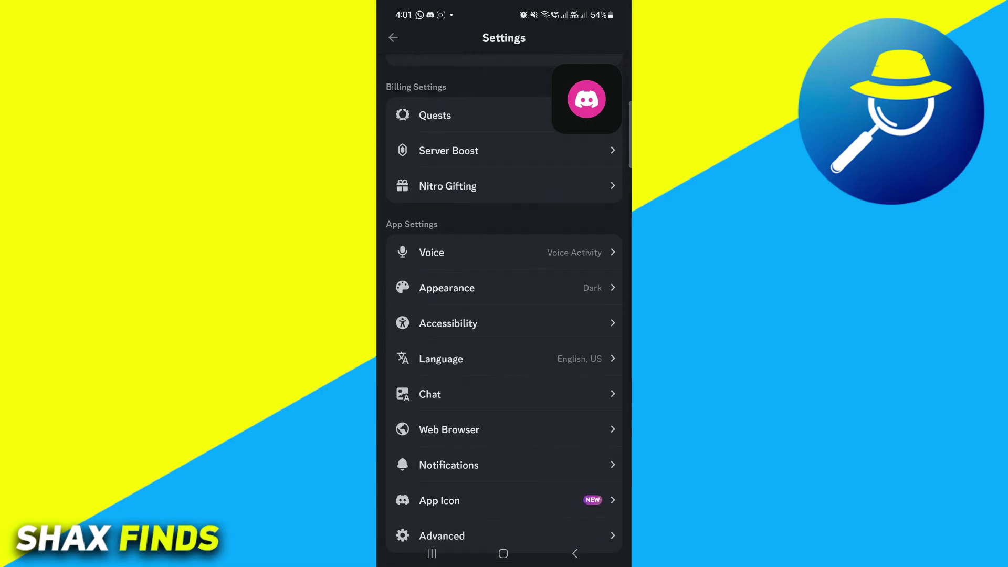
left_click_drag(583, 131, 590, 252)
left_click_drag(578, 403, 572, 252)
mouse_move(558, 367)
left_mouse_down()
mouse_move(554, 262)
mouse_move(544, 273)
left_mouse_up()
left_click_drag(524, 439, 524, 551)
Review the Voice settings (Voice Activity), then back out to the profile page.
left_click(472, 329)
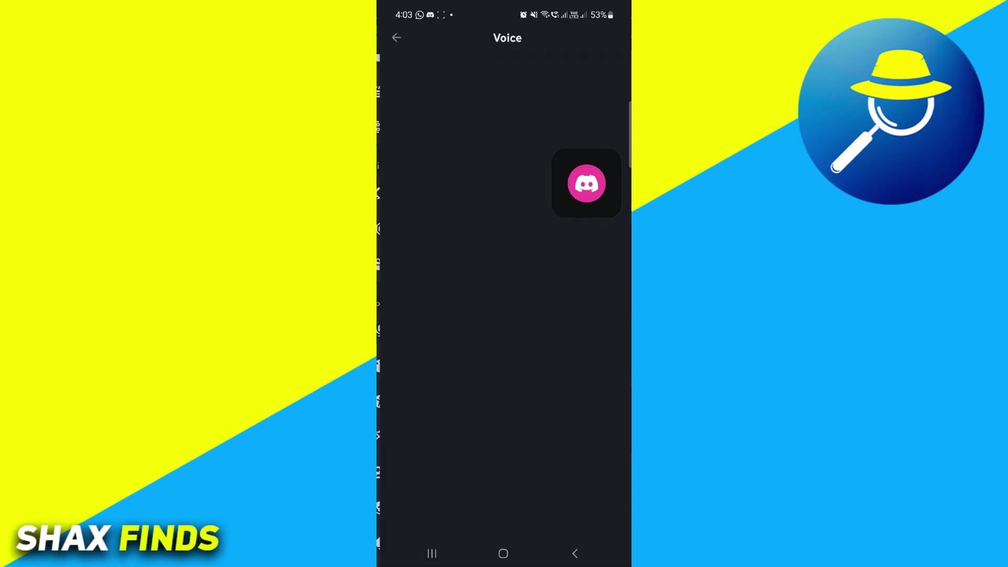
left_click_drag(525, 472, 525, 122)
left_click_drag(504, 157, 504, 472)
left_click(393, 37)
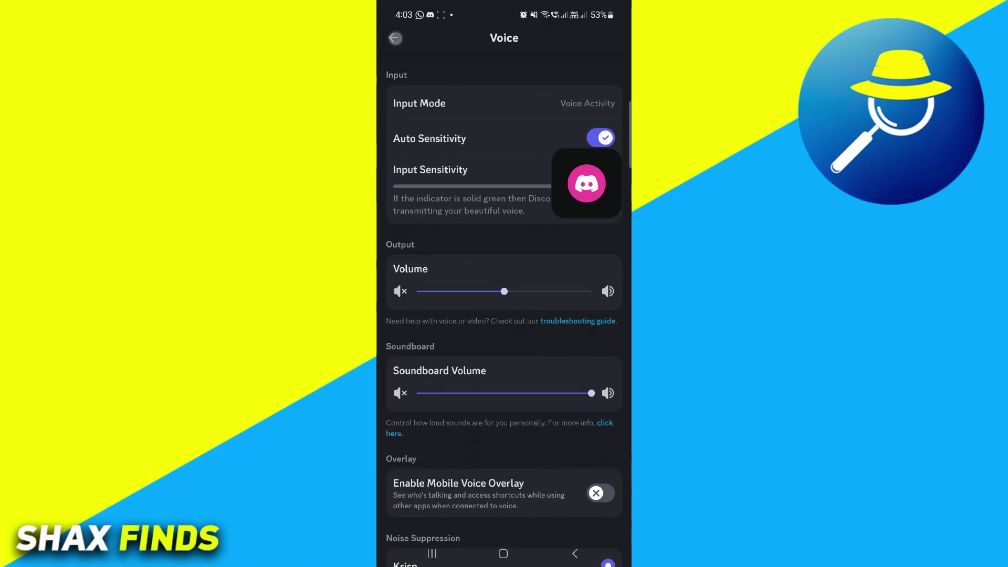
left_click(393, 37)
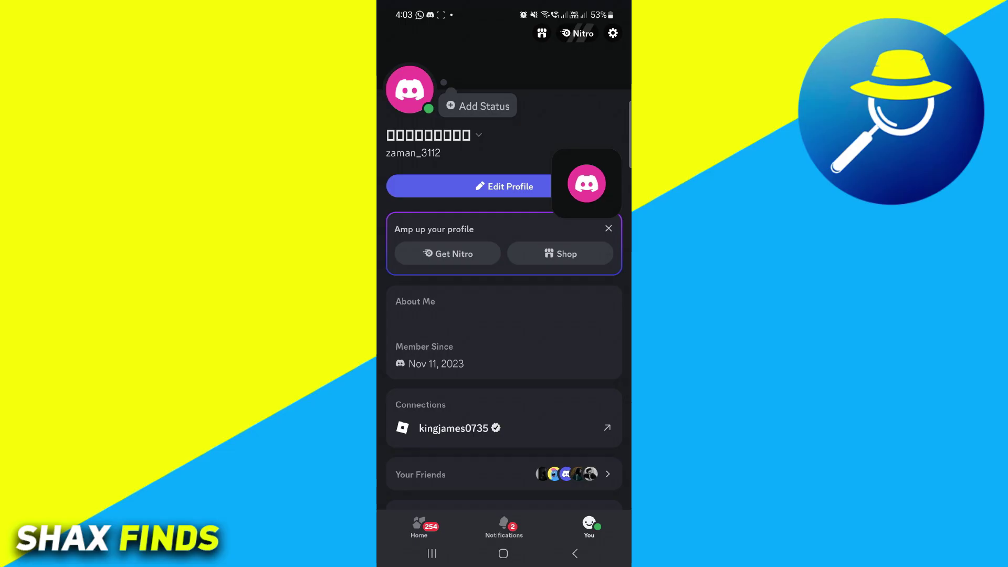
Reopen the General call and share the phone screen, accepting 'Try it out!' and 'Start now'.
left_click(587, 183)
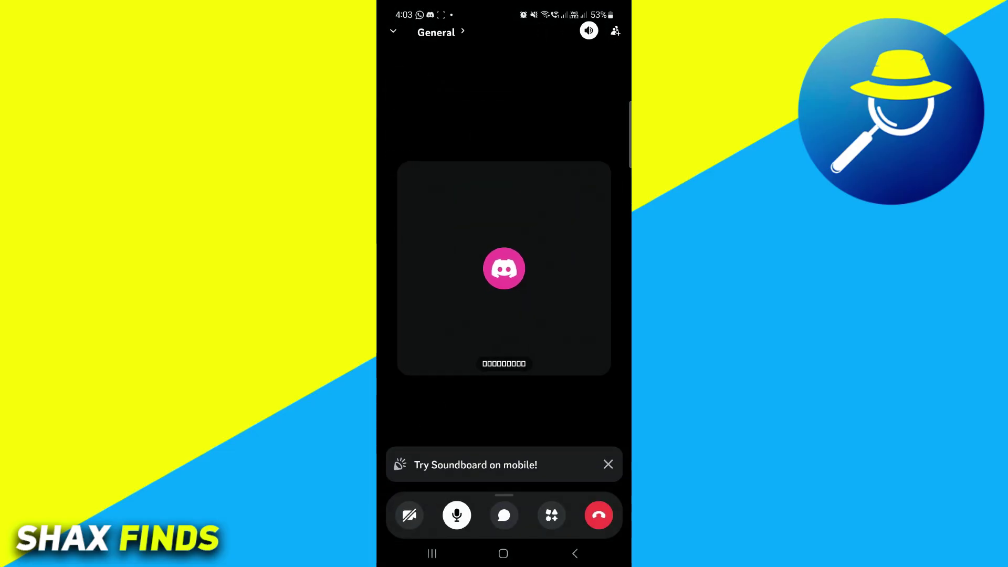
left_click_drag(551, 405, 551, 210)
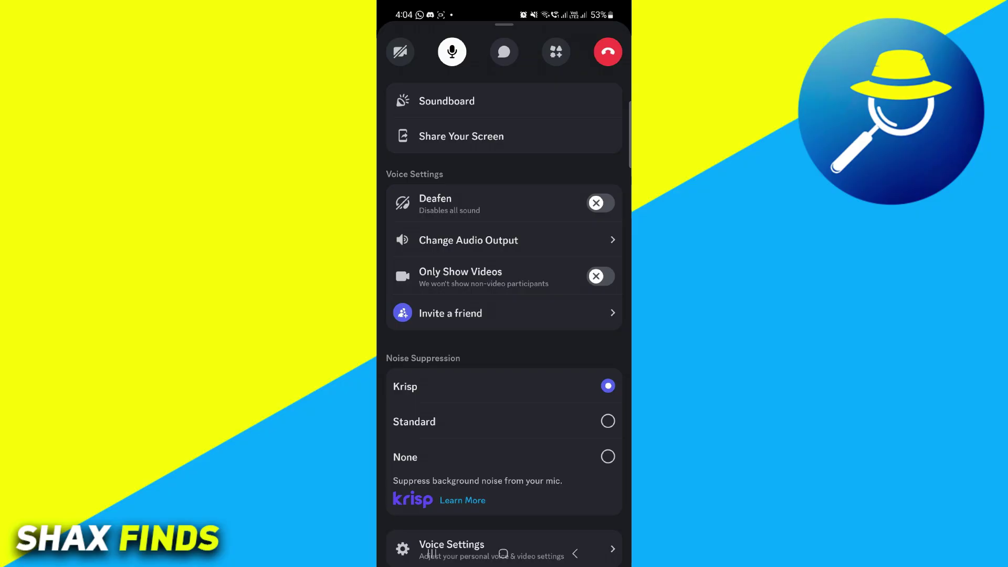
left_click(461, 136)
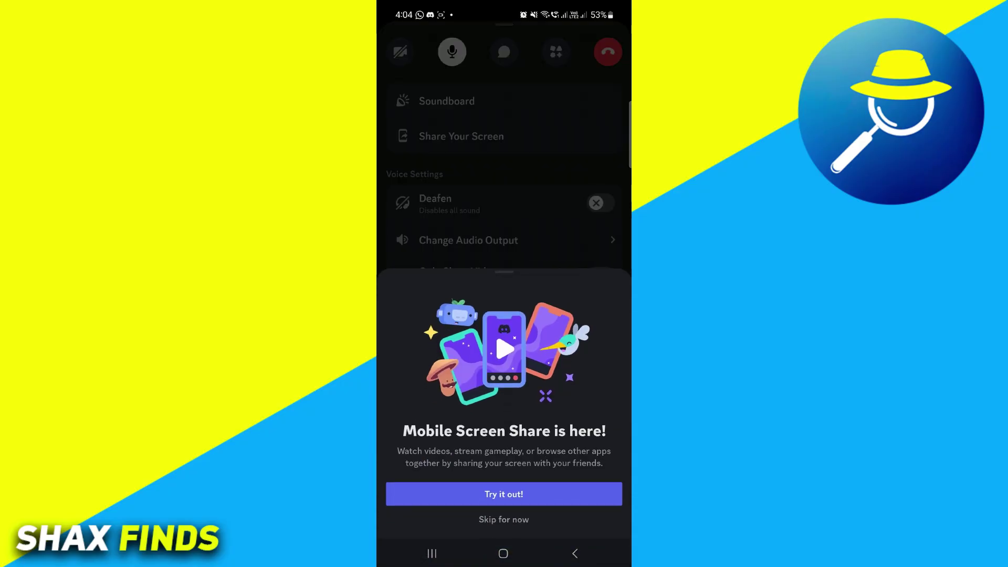
left_click(549, 496)
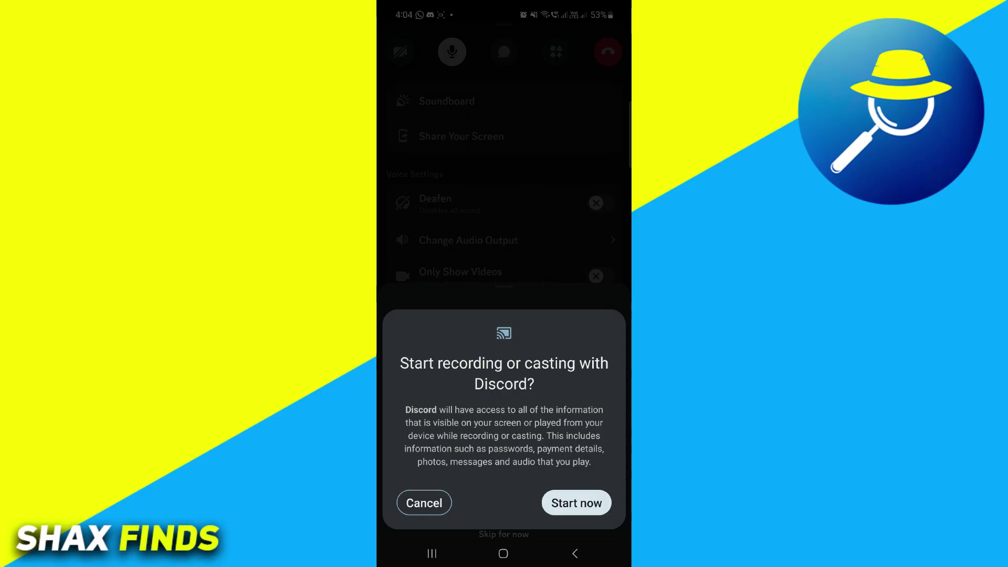
left_click(576, 503)
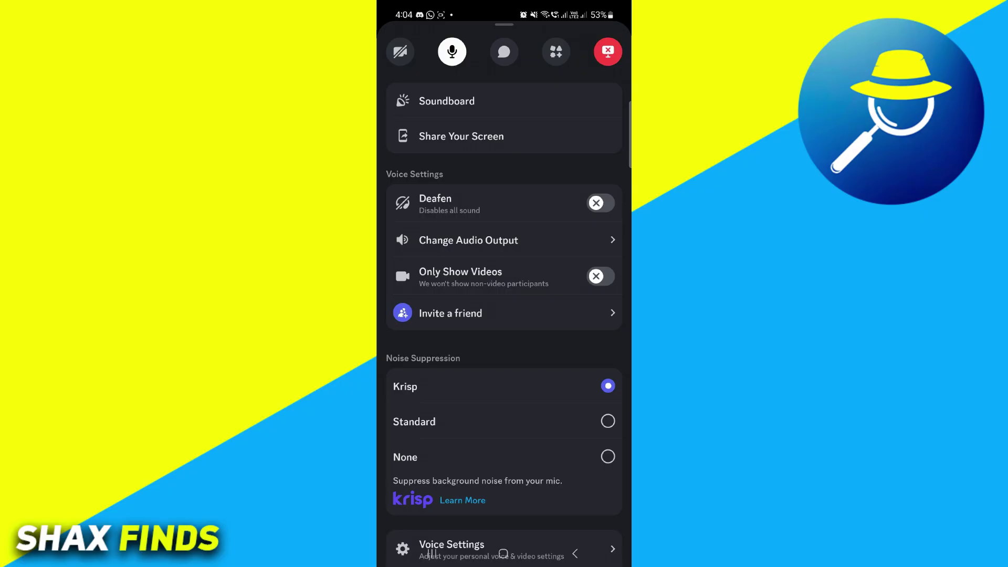